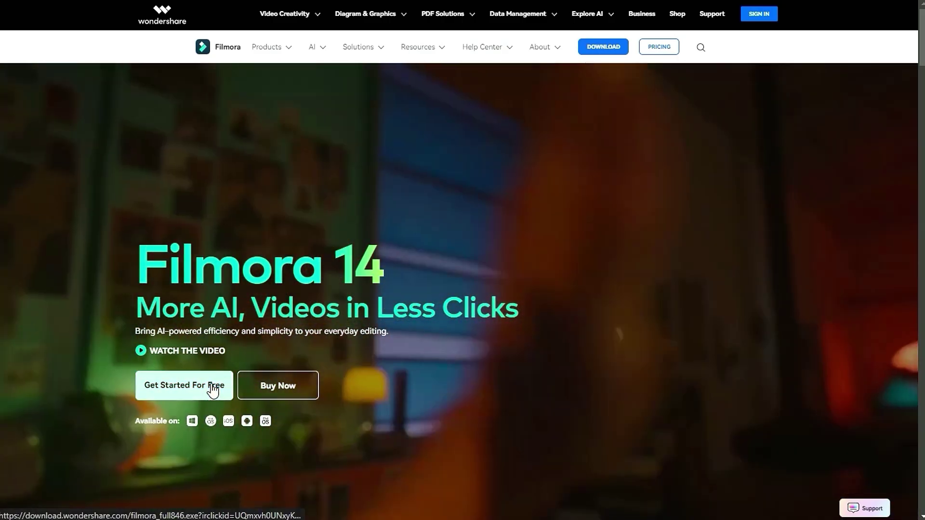
Step: Start downloading the free Filmora installer from the Wondershare website
left_click(213, 387)
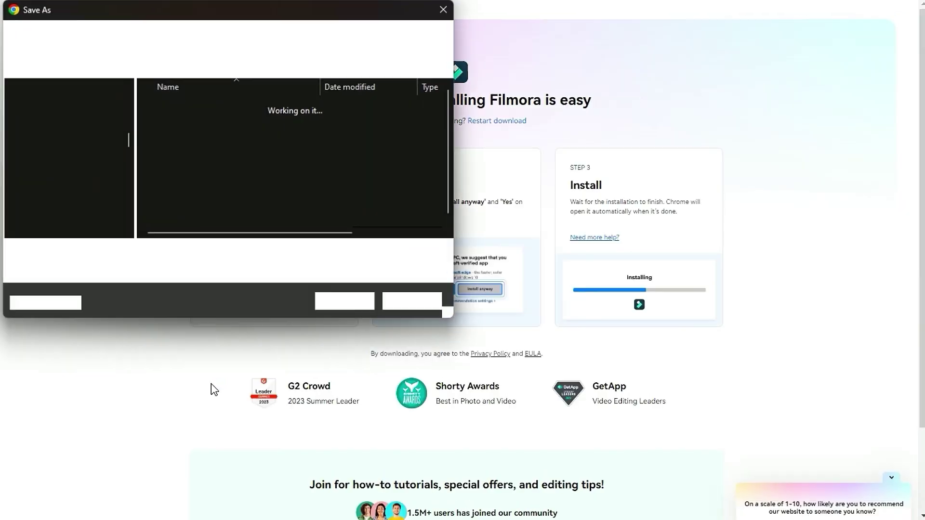
left_click(351, 300)
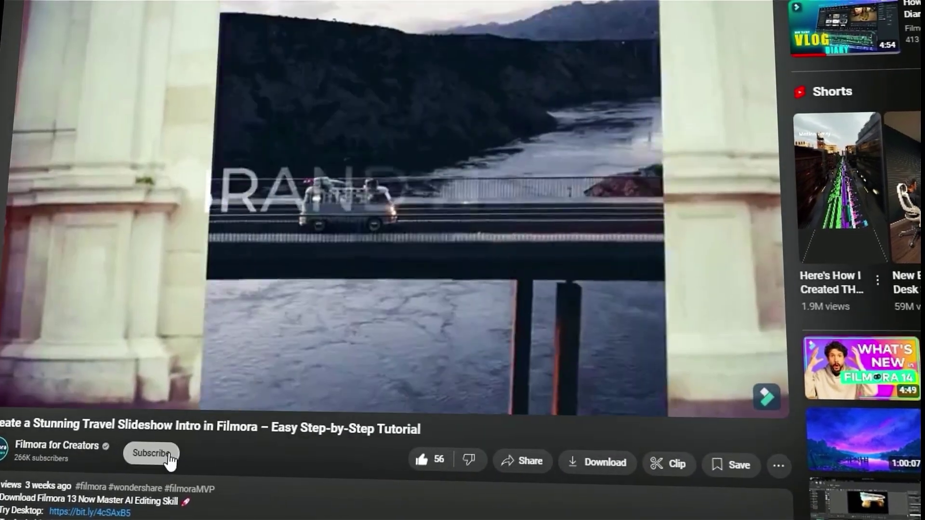
Step: Subscribe to Filmora for Creators with All notifications enabled
left_click(174, 455)
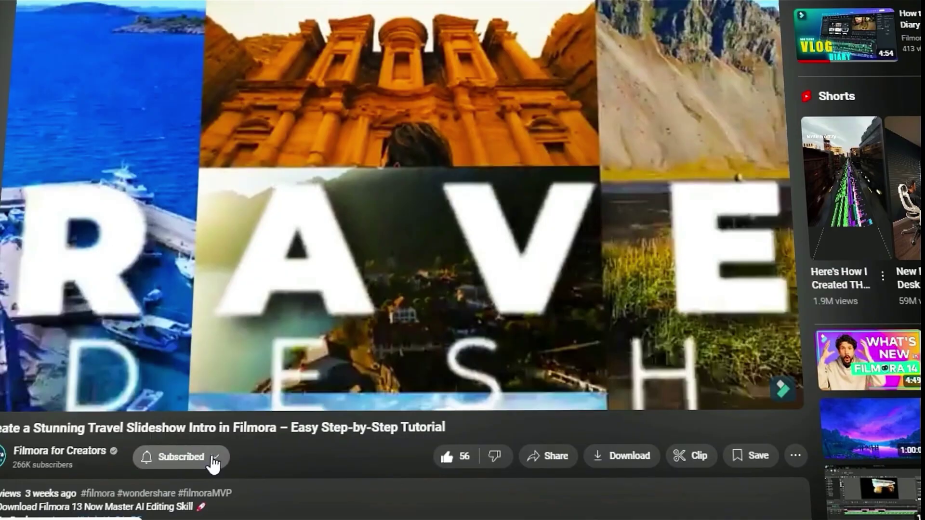
left_click(205, 459)
left_click(275, 465)
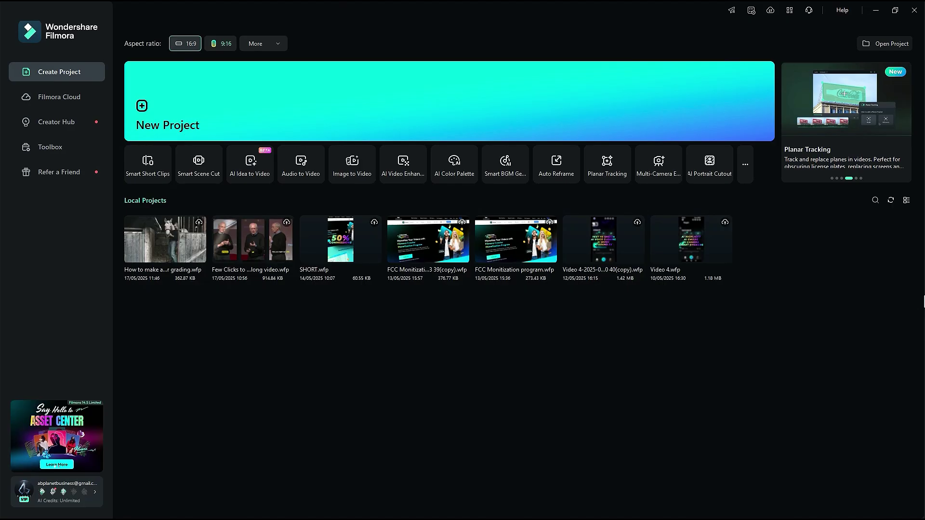
Step: Start a new project, import the horse stable clip onto Video 1, and preview it
left_click(476, 134)
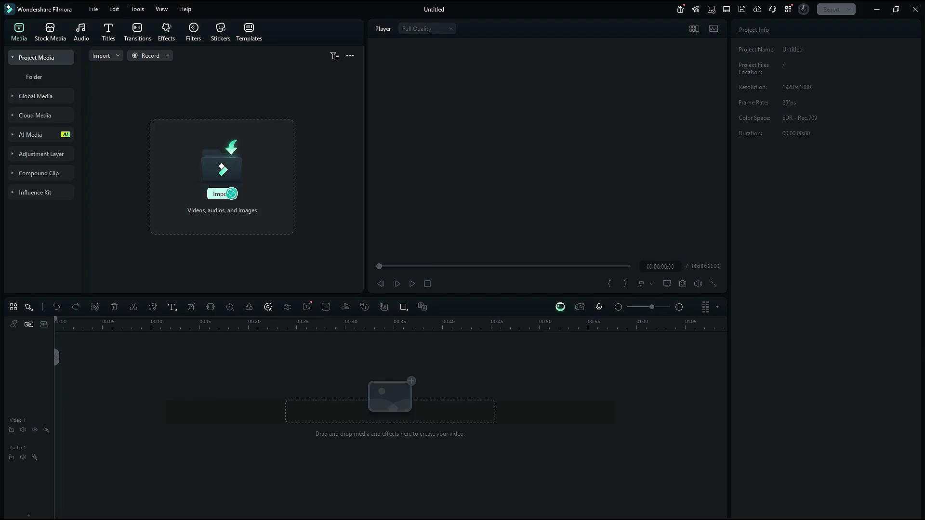
left_click(221, 191)
left_click(248, 203)
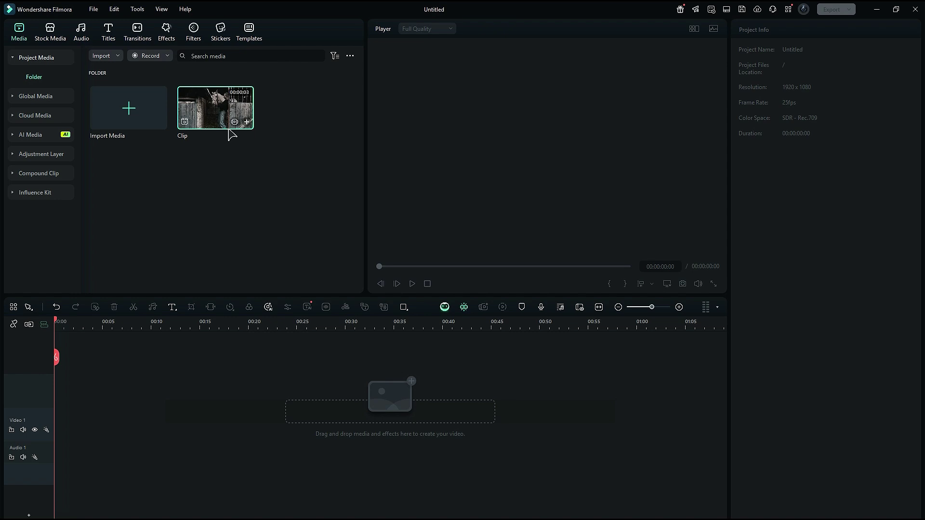
left_click_drag(164, 244, 80, 422)
key("space")
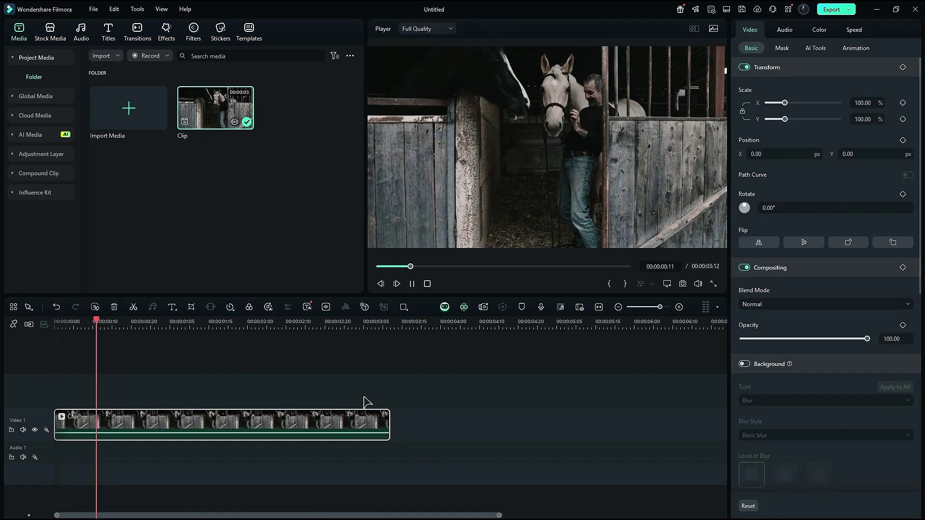
key("space")
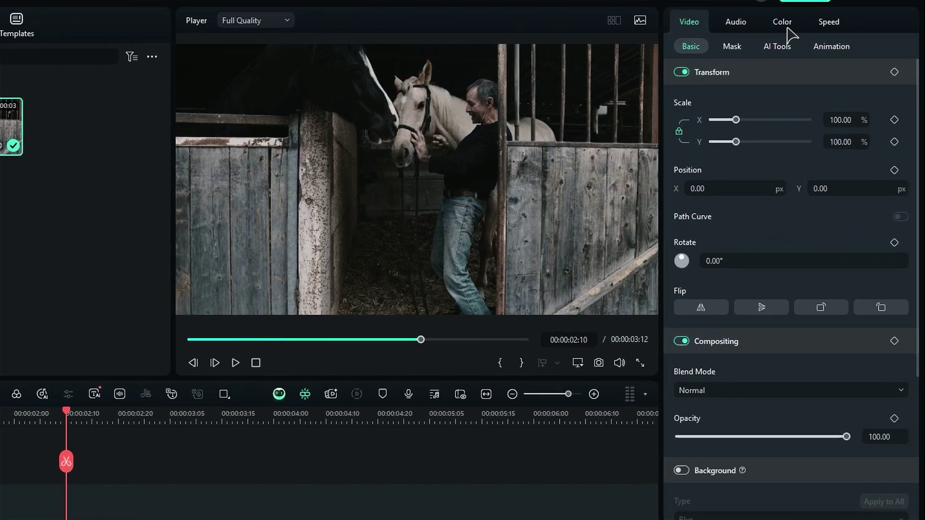
Step: In Color, adjust exposure, highlights to 34, shadows, whites to -17 and blacks to -15
left_click(821, 35)
scroll(816, 347, "down", 3)
scroll(818, 350, "down", 3)
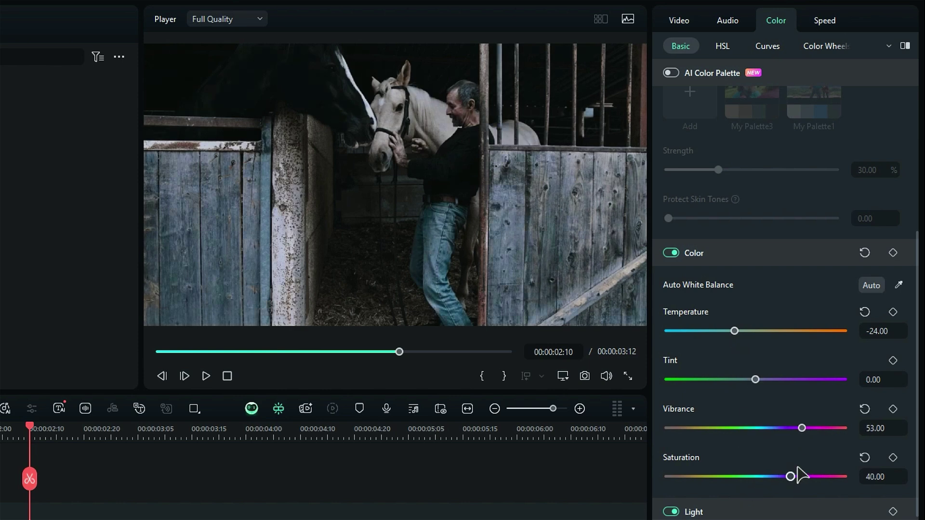
scroll(795, 417, "down", 3)
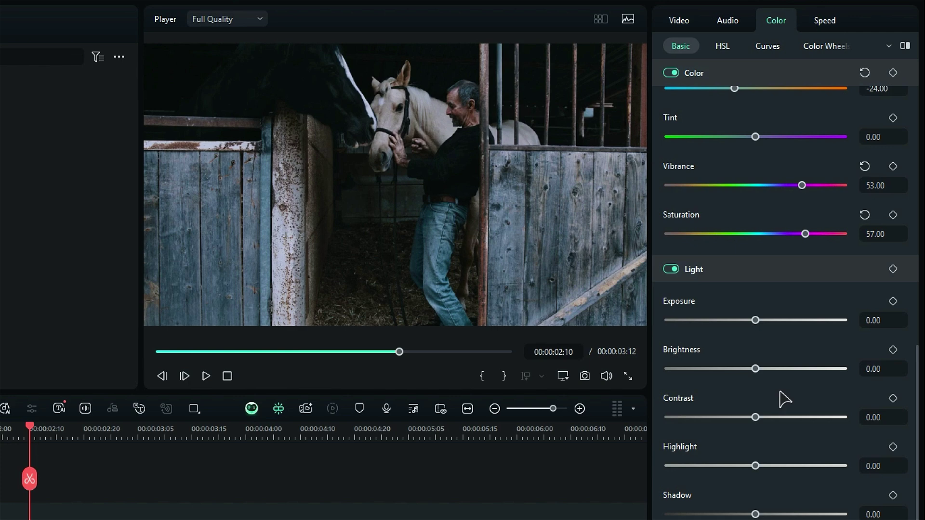
left_click(753, 321)
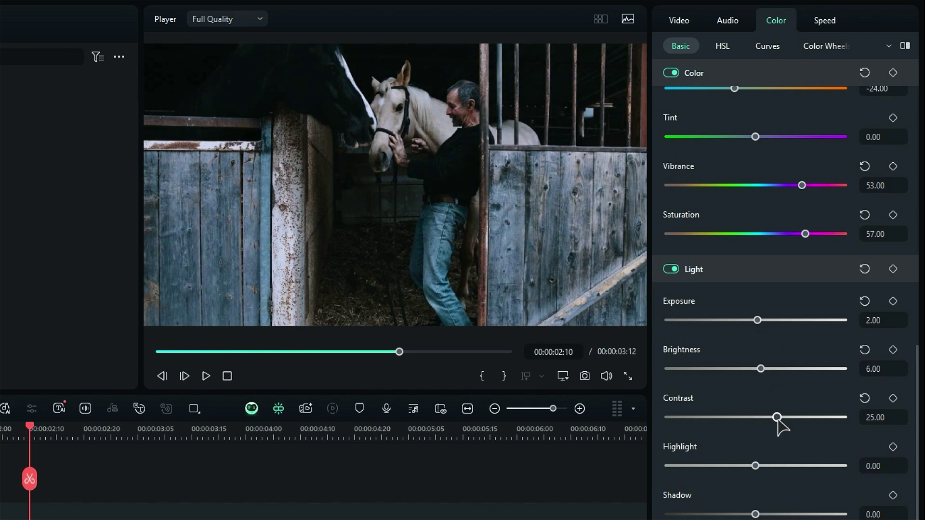
left_click(784, 465)
left_click(768, 498)
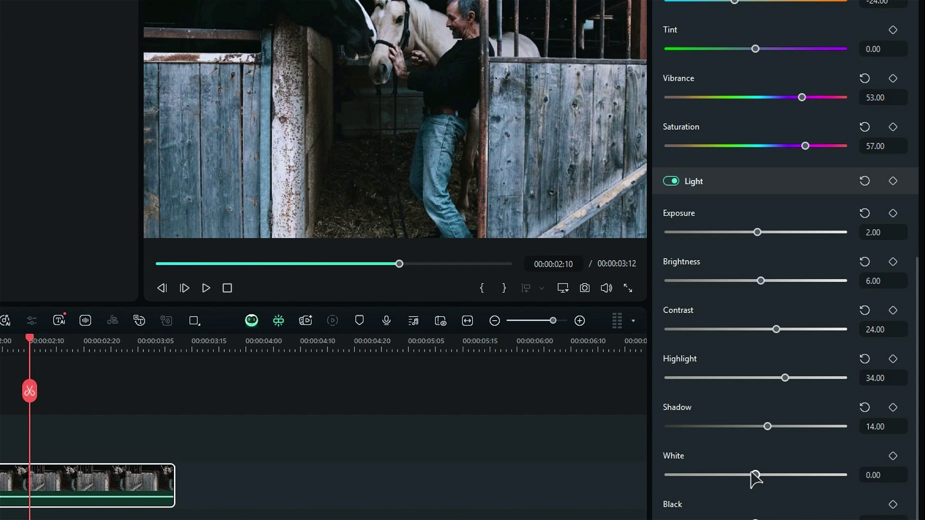
left_click_drag(754, 474, 741, 443)
scroll(743, 443, "down", 1)
left_click(753, 451)
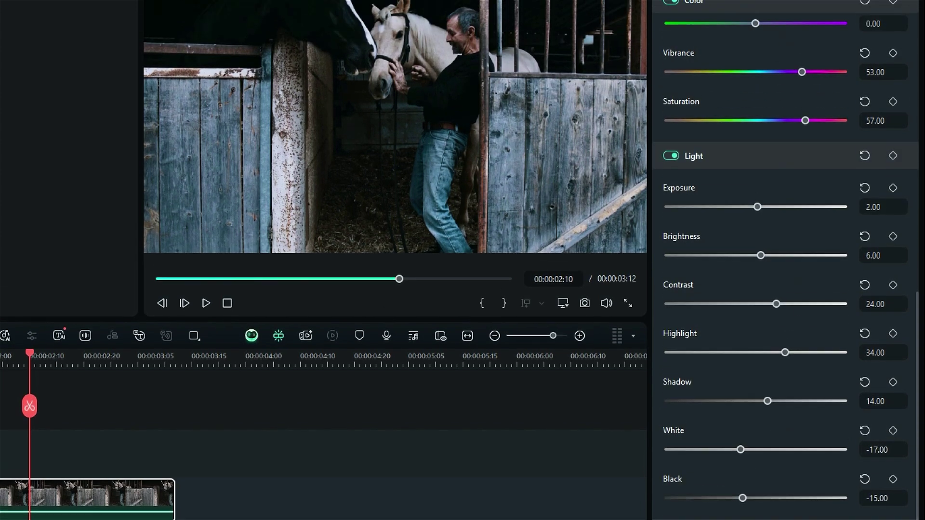
Step: Open the HSL adjustments for tuning the clip's orange tones
left_click(722, 59)
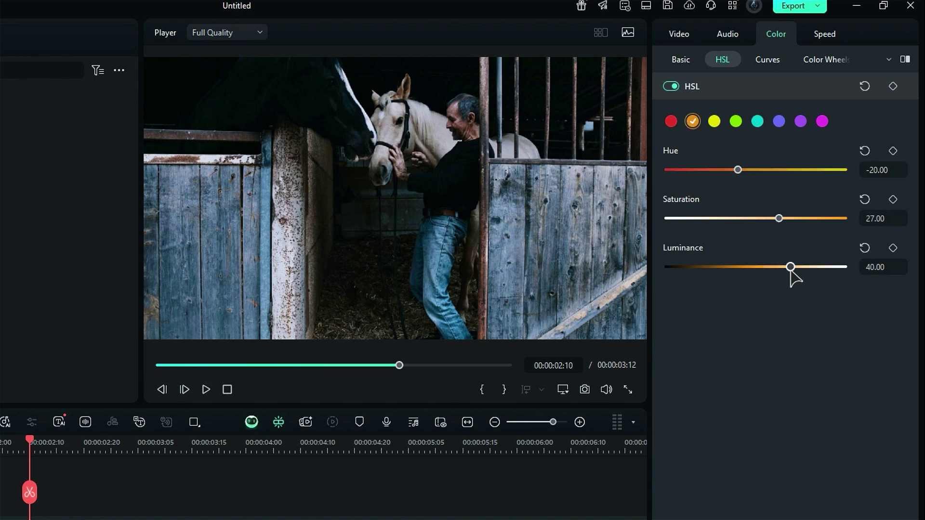
Step: Bend the tone curve upward with three points, then set Color Wheels highlights 0.18, midtones -0.24
left_click(770, 65)
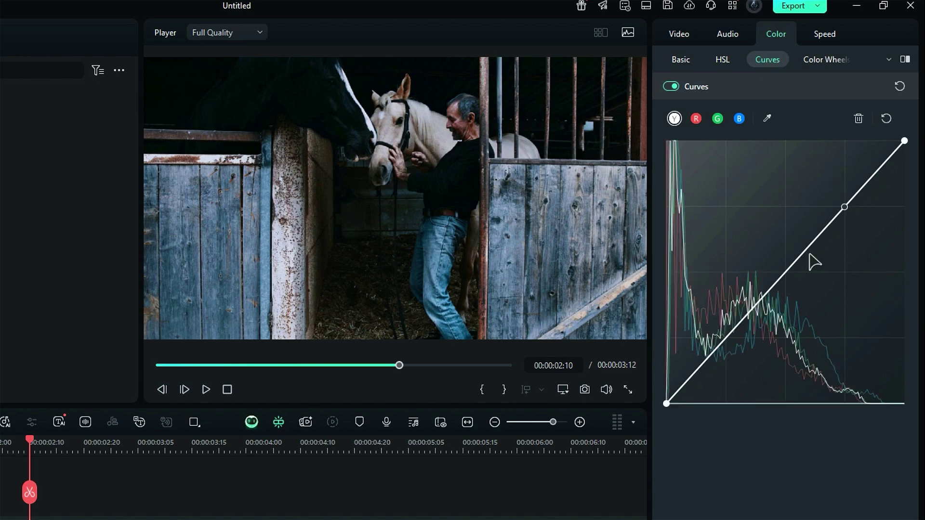
left_click_drag(728, 342, 723, 339)
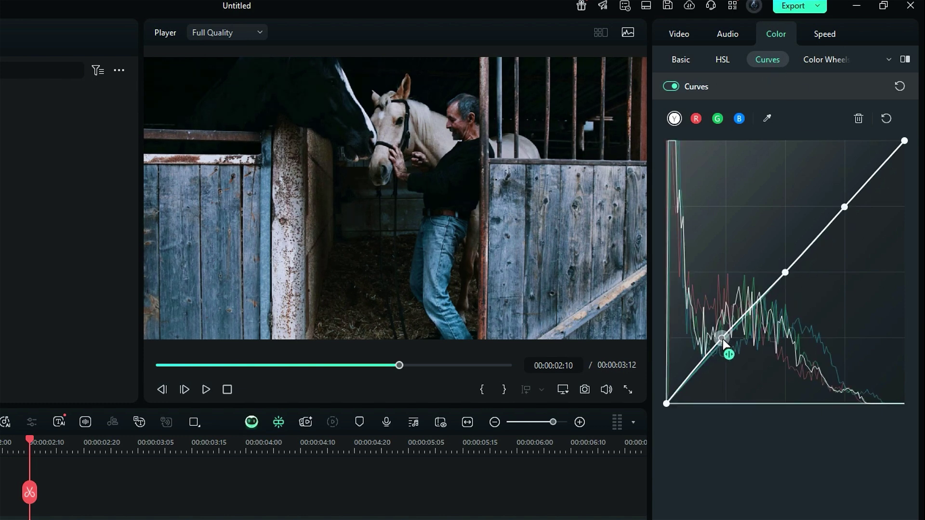
left_click_drag(847, 211, 856, 218)
left_click_drag(787, 271, 779, 266)
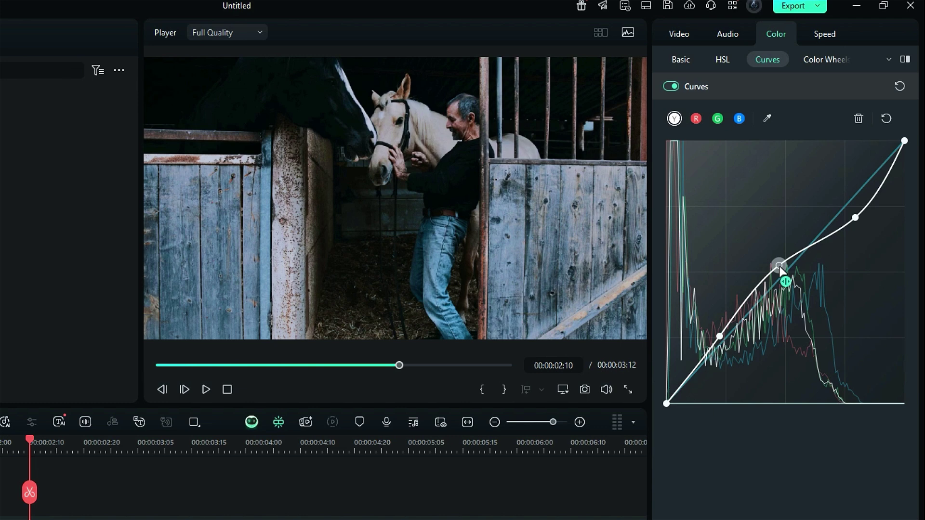
left_click(824, 60)
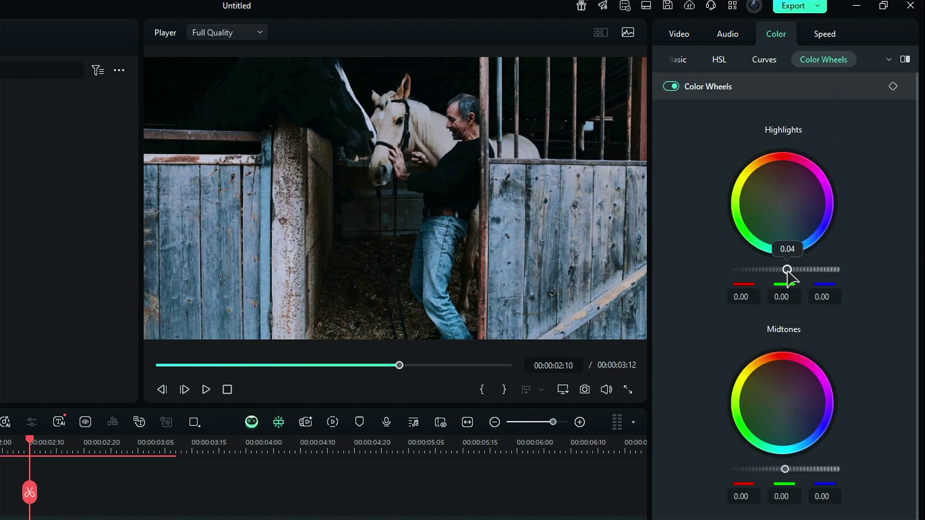
scroll(773, 471, "down", 1)
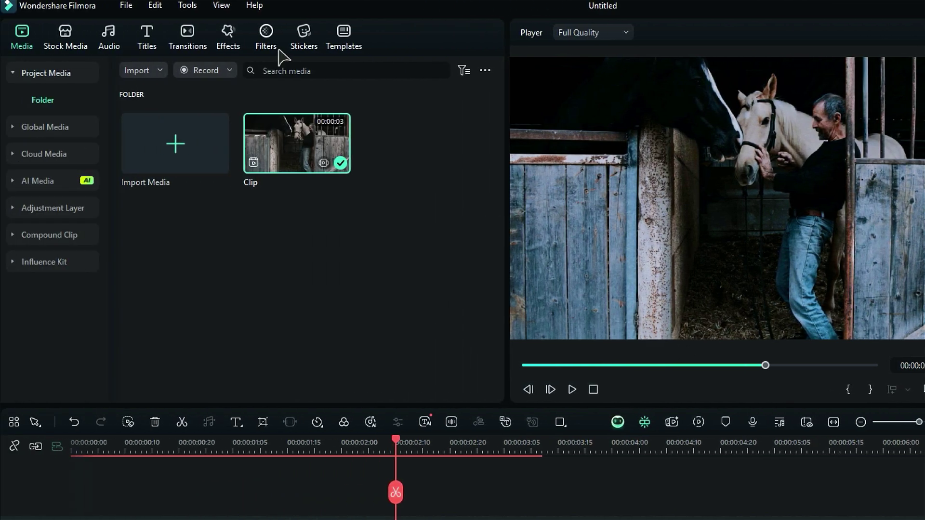
Step: Place the Cinematic Sunshine Sway filter on a track above the stable clip
left_click(276, 49)
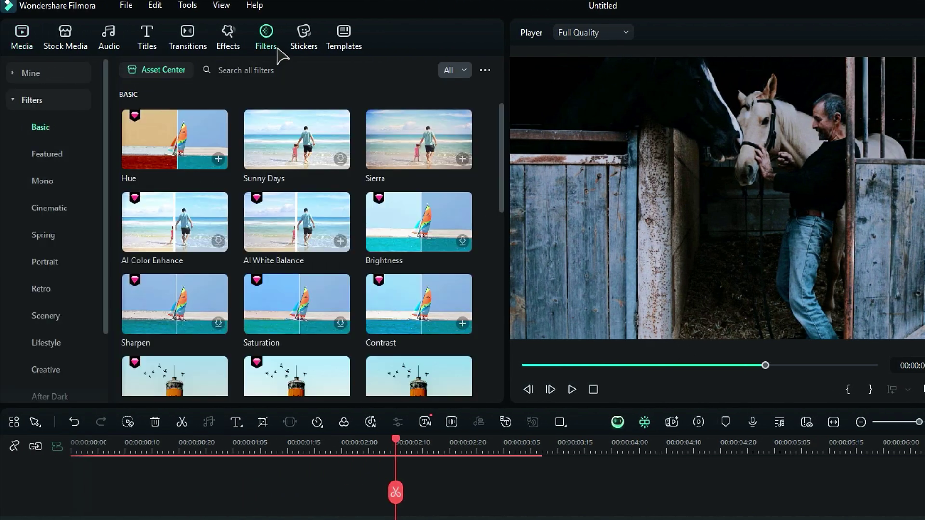
left_click(61, 209)
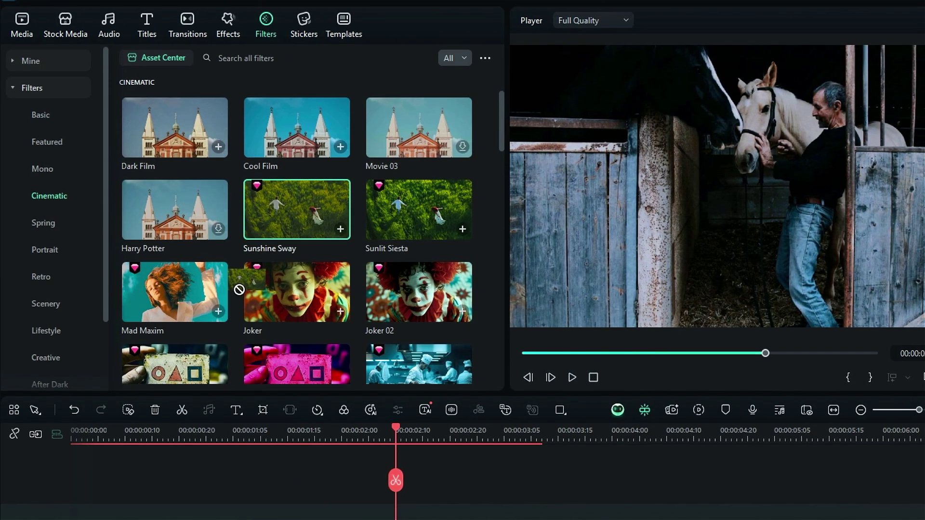
left_click_drag(296, 222, 533, 465)
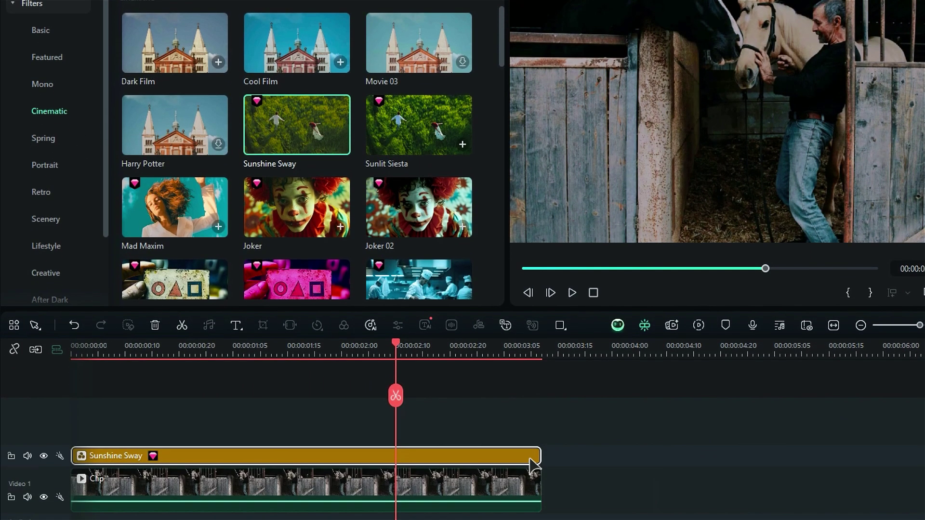
scroll(304, 210, "down", 2)
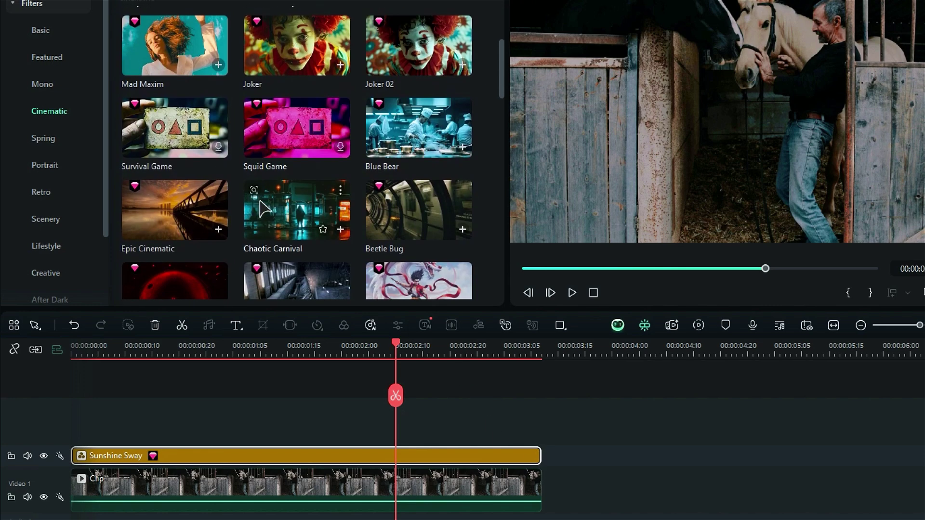
left_click_drag(297, 210, 79, 434)
left_click_drag(747, 434, 634, 431)
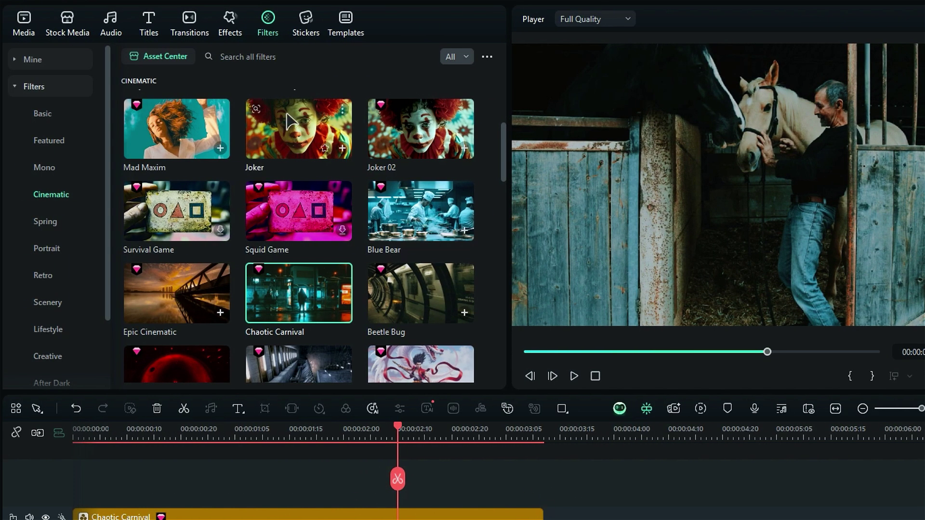
Step: Search the effects for 'flare' and add Lens Flare 3 above the filters
left_click(233, 23)
left_click(247, 56)
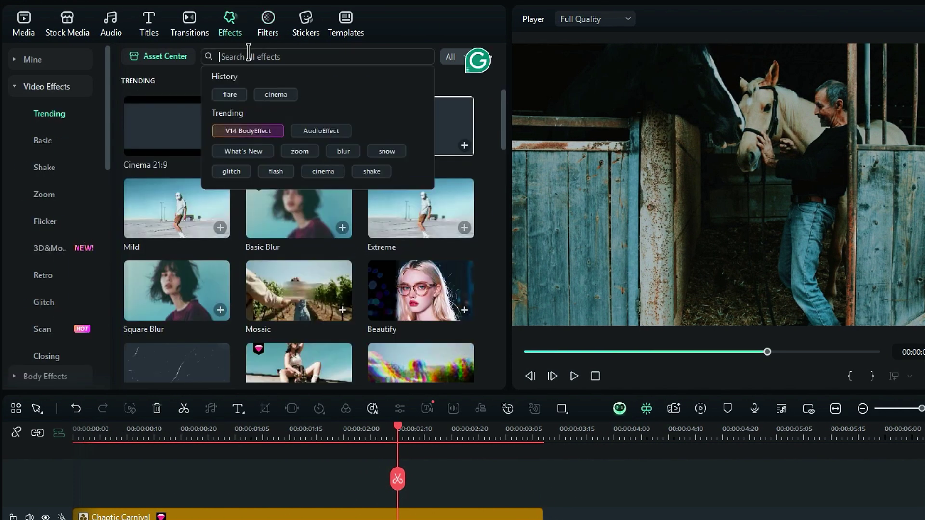
type("Flare")
key("Return")
scroll(462, 289, "down", 5)
scroll(488, 354, "down", 5)
left_click_drag(502, 339, 527, 83)
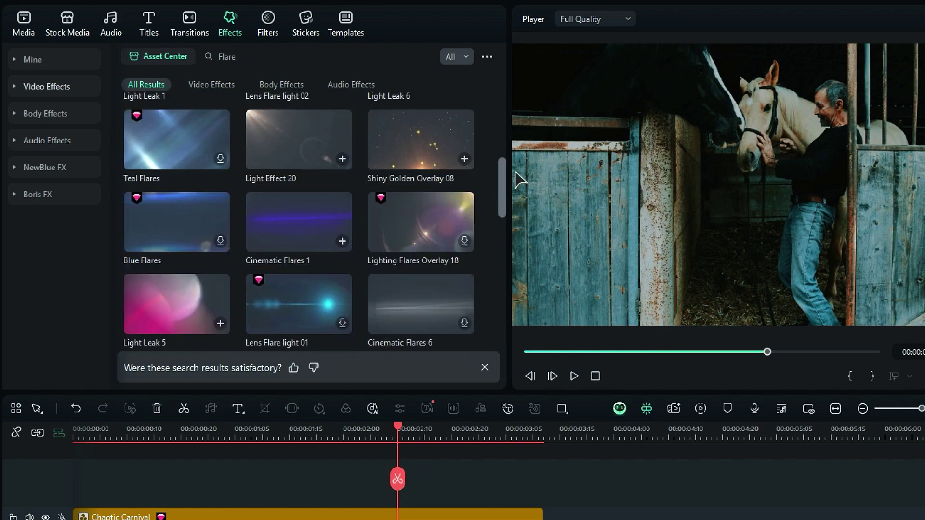
left_click_drag(282, 138, 116, 459)
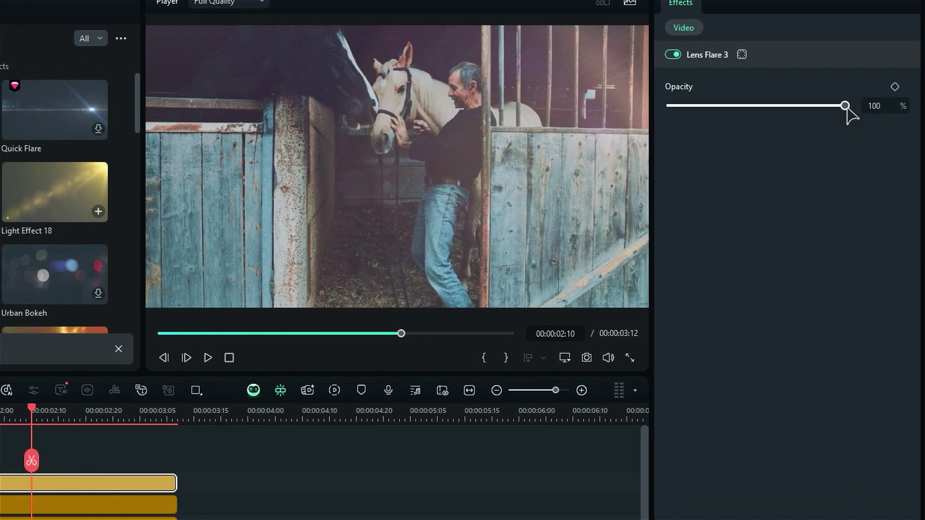
Step: Keyframe the lens flare opacity from 68% down to 65% at 00:00:03:00
left_click_drag(843, 106, 790, 105)
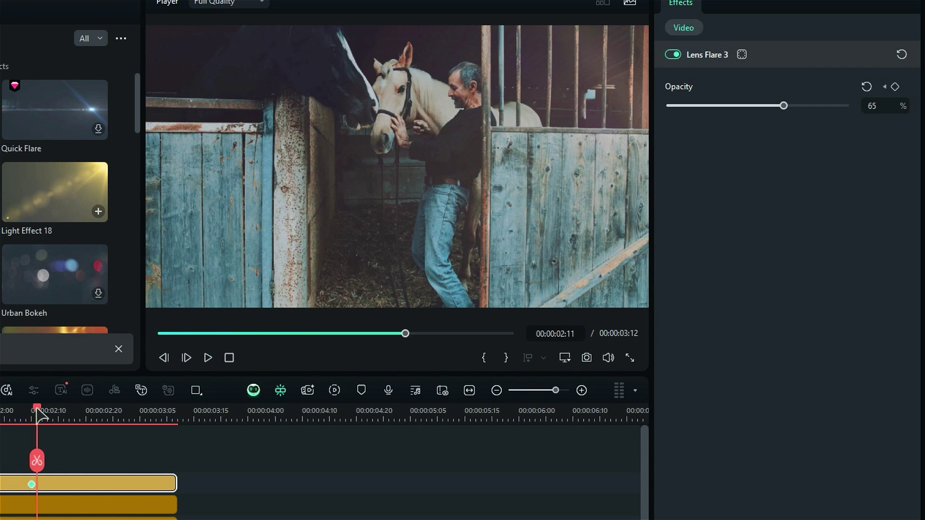
left_click_drag(38, 409, 115, 442)
left_click_drag(783, 108, 731, 109)
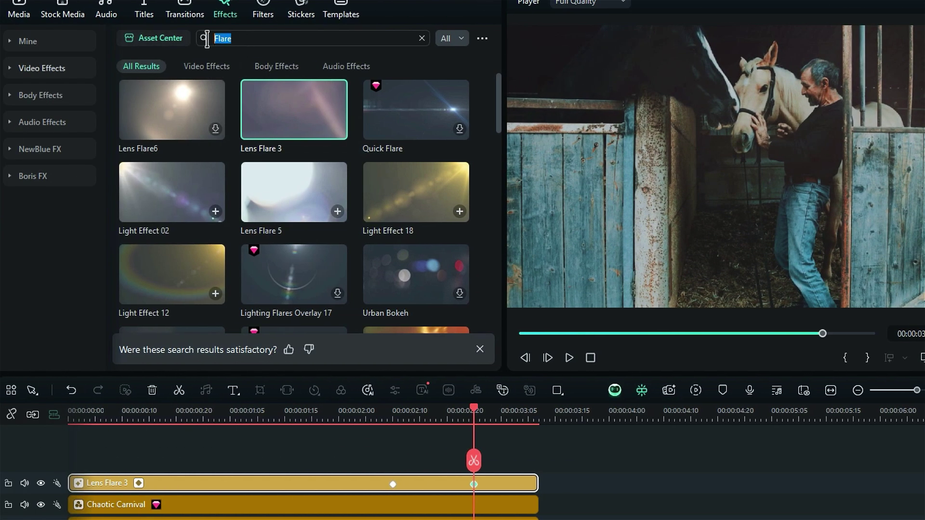
Step: Add the Cinema 21:9 effect on top and set its bar height to 0.05
left_click(206, 39)
type("cin")
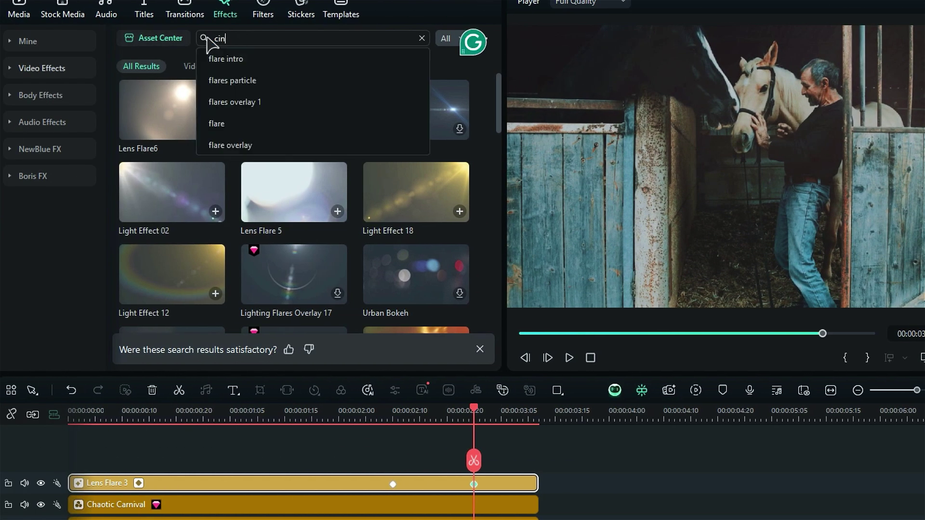
type("ema")
key("Return")
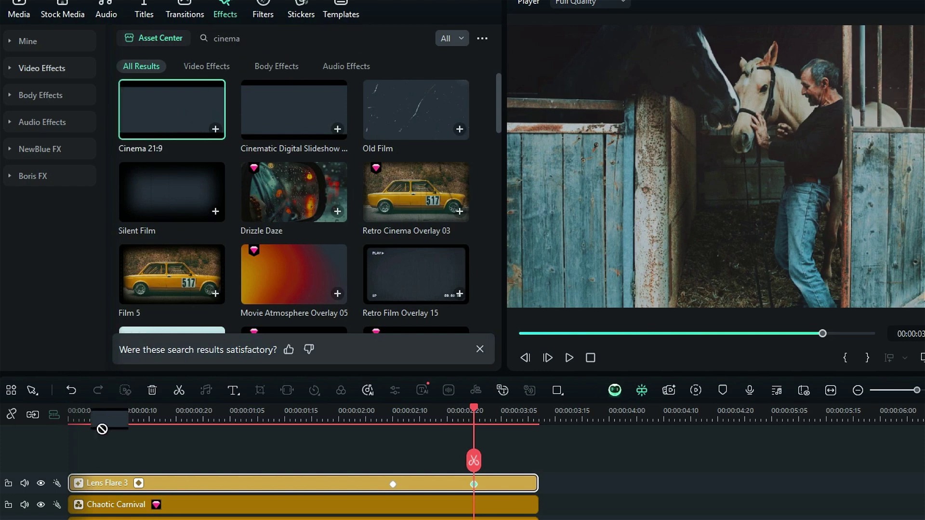
left_click_drag(102, 428, 102, 466)
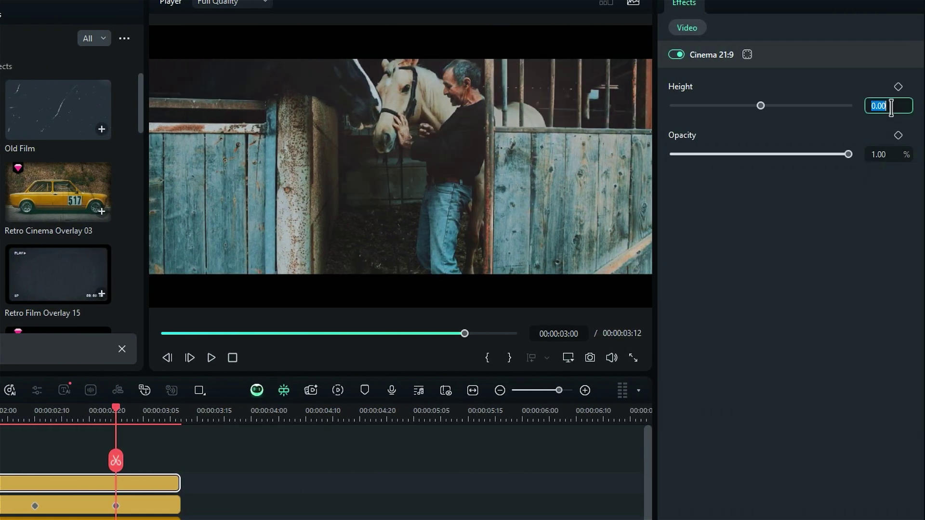
key("Return")
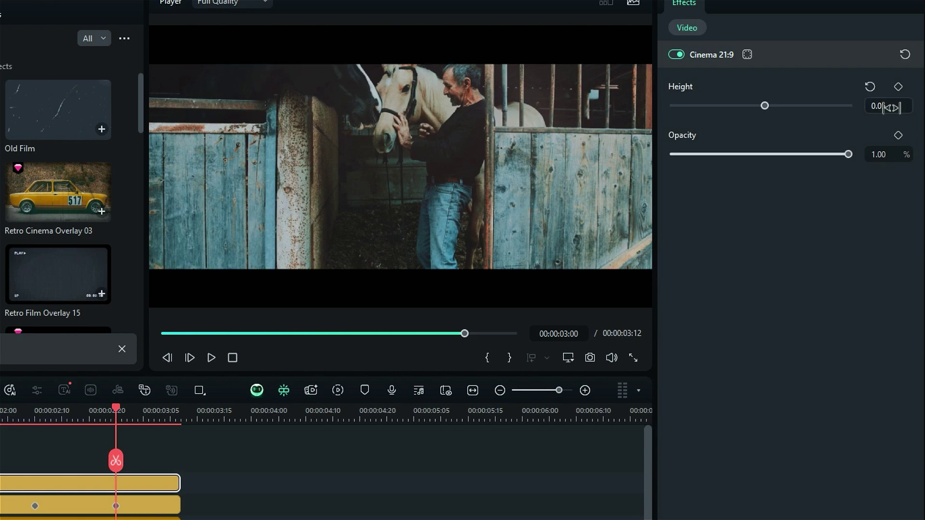
type("5")
Step: Start a Render Preview of the timeline for smooth playback
left_click(336, 396)
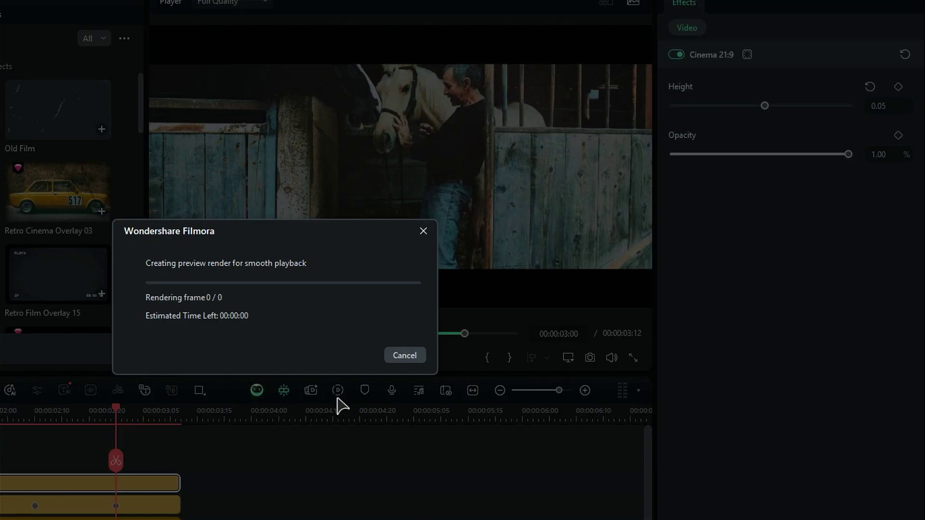